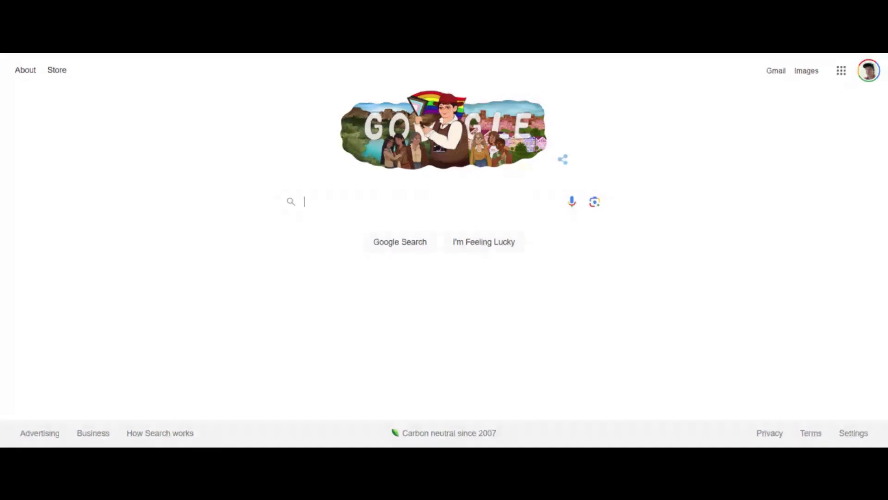
Search Google for 'vidiq' using the autocomplete suggestion after typing 'vid'.
type("vid")
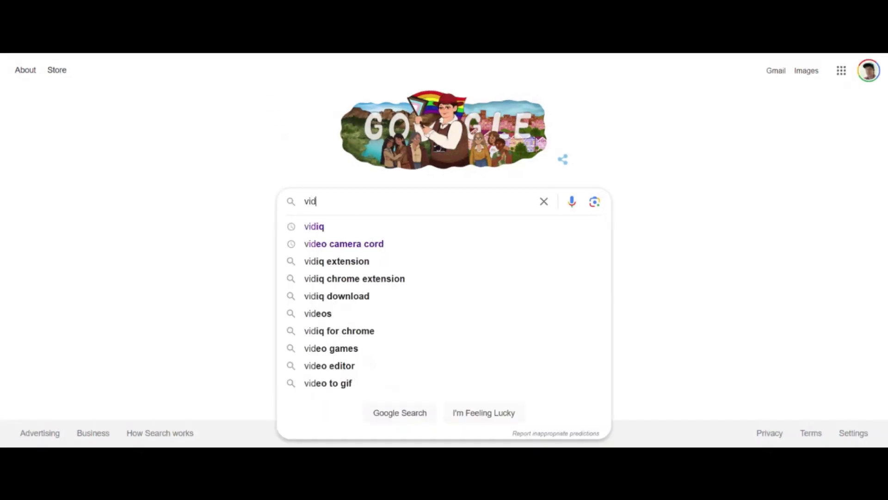
left_click(325, 228)
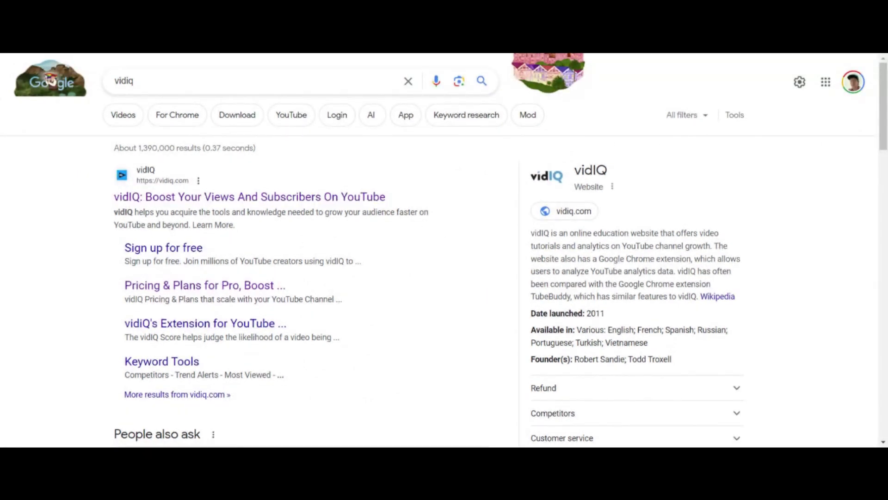
Go to the vidIQ website, log in, and reach the Keywords research page.
left_click(213, 198)
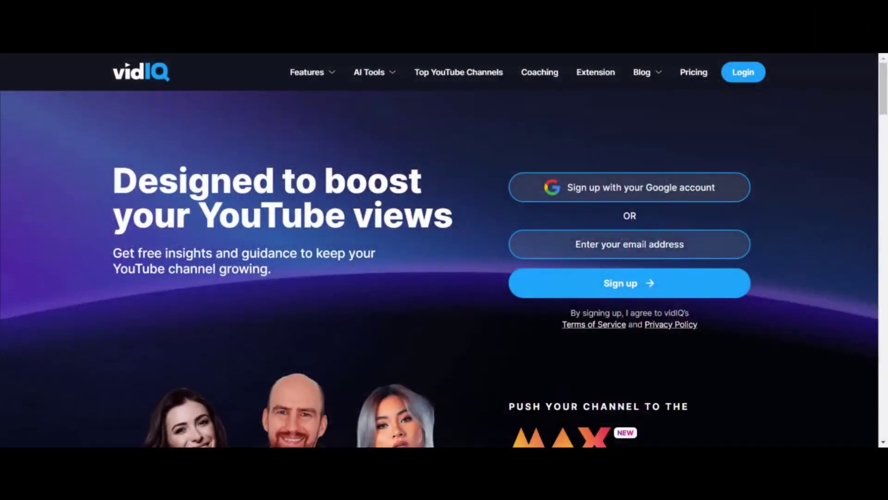
left_click(744, 74)
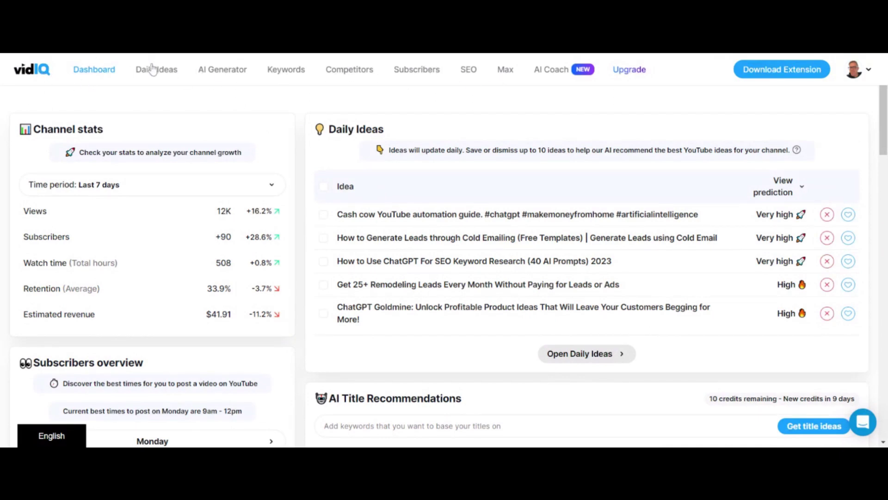
left_click(298, 75)
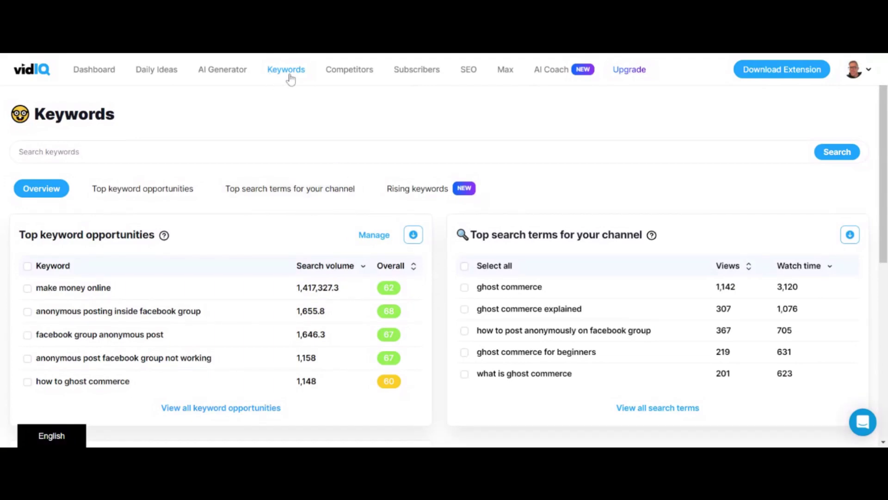
scroll(209, 113, "down", 2)
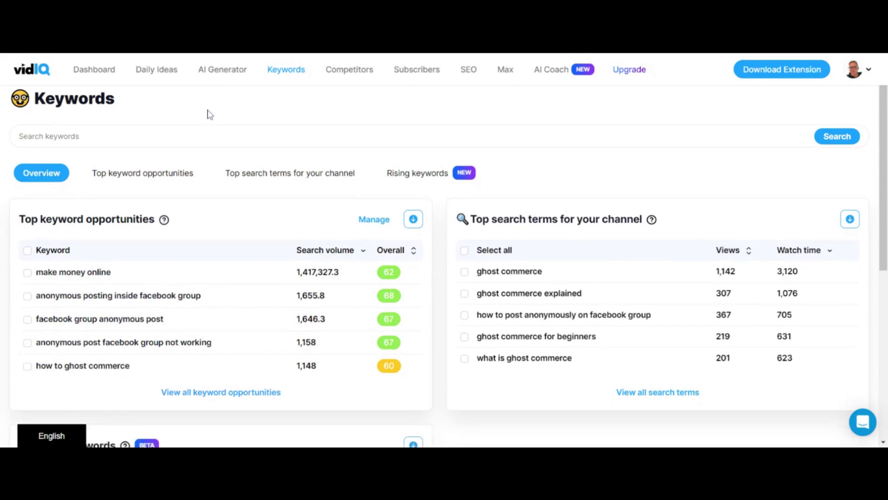
scroll(207, 130, "up", 2)
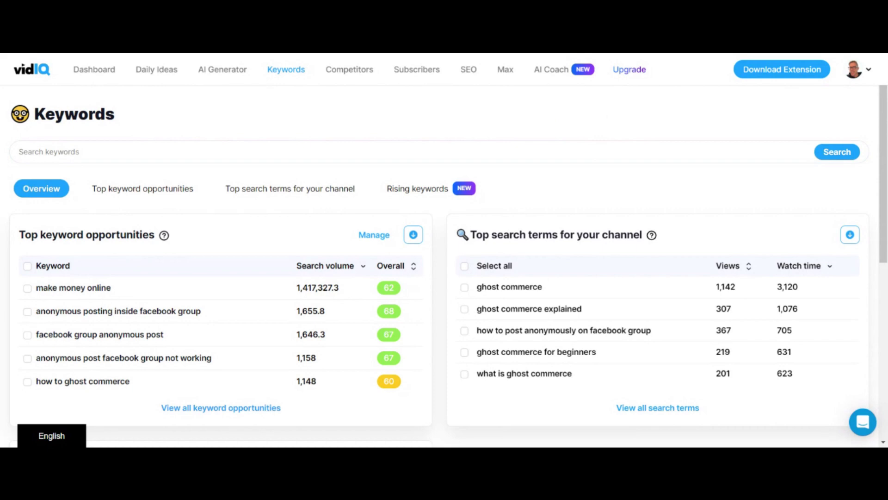
scroll(112, 275, "down", 1)
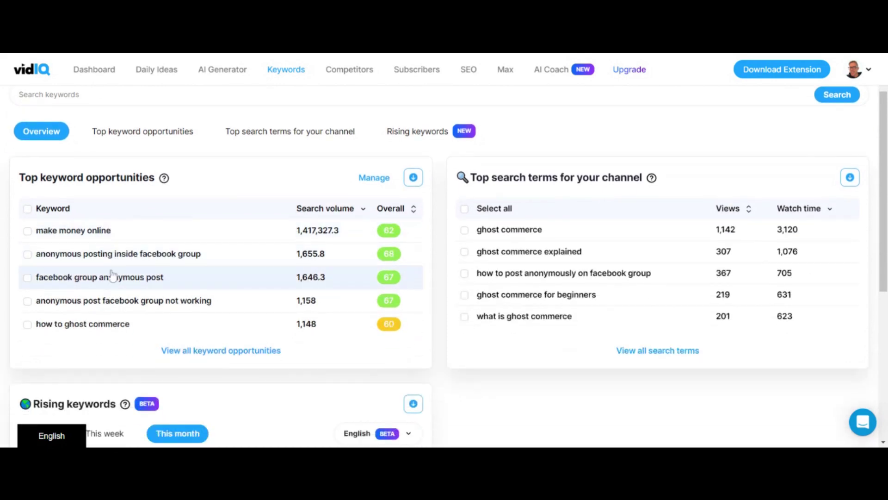
scroll(111, 275, "down", 1)
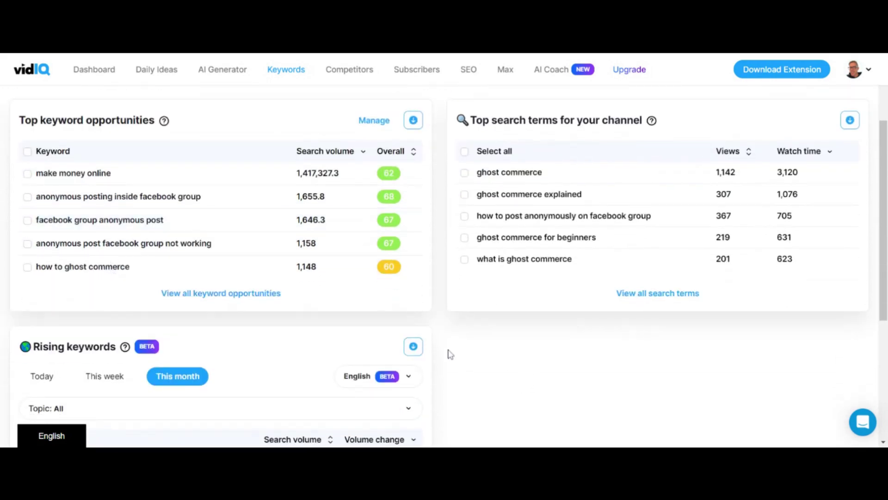
scroll(449, 354, "up", 1)
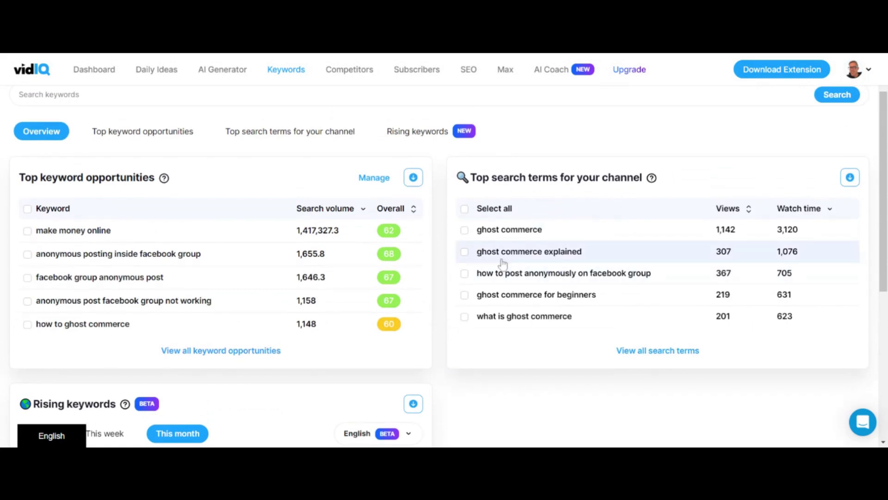
scroll(512, 265, "down", 1)
scroll(531, 302, "up", 2)
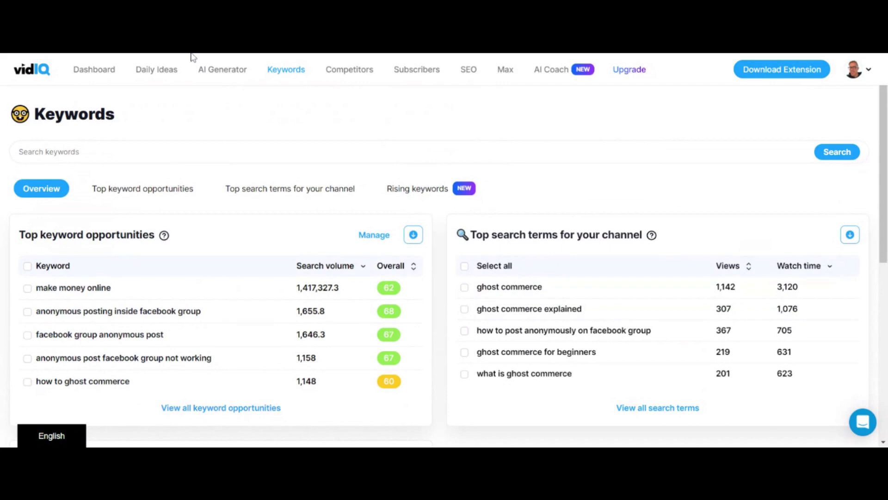
left_click(161, 160)
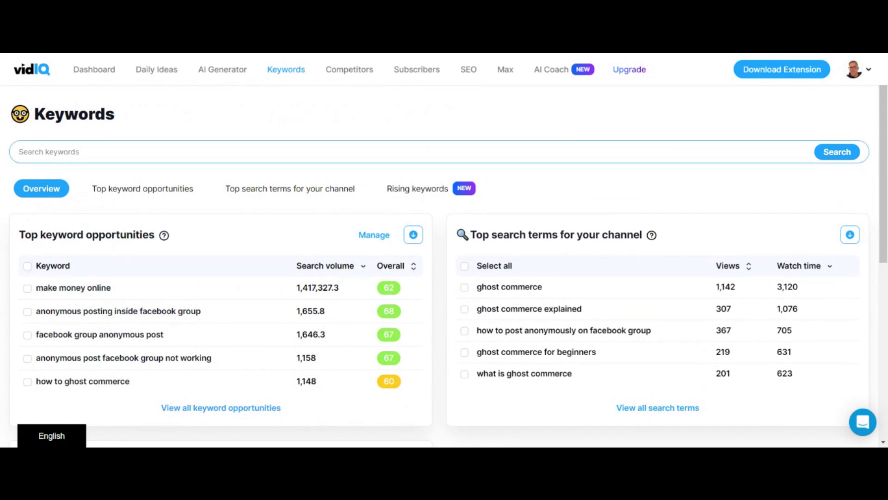
Search keywords for 'youtube thumnails' and scroll to its overall score 47 and related keywords.
type("youtube thumnails")
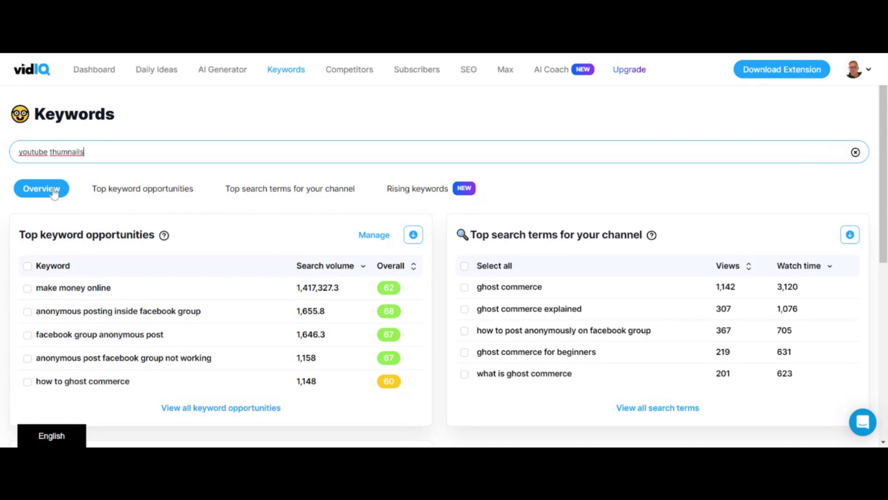
left_click(53, 188)
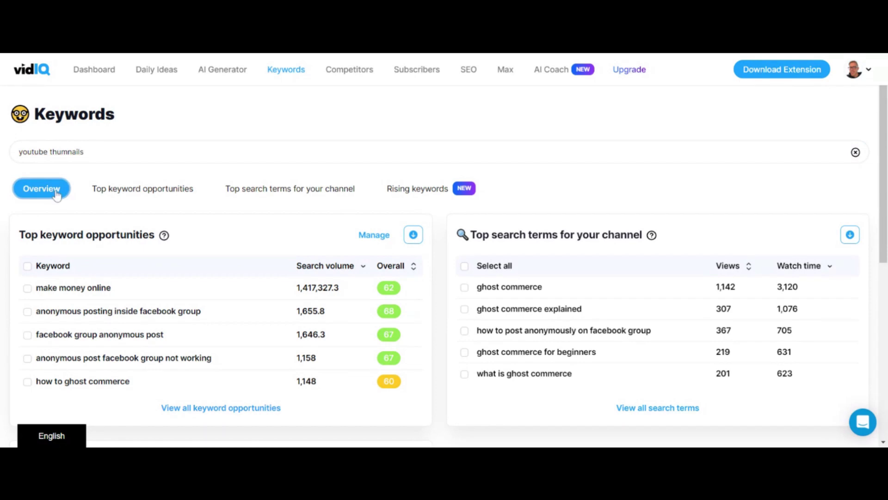
left_click(215, 152)
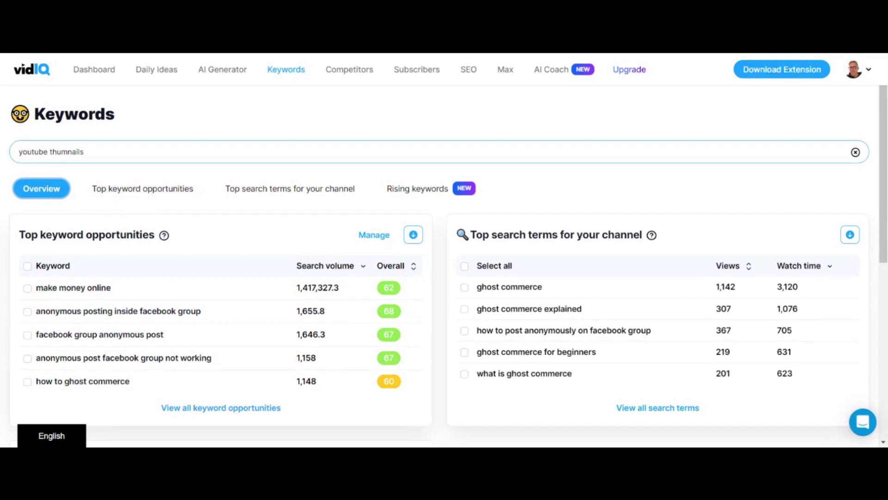
key("Return")
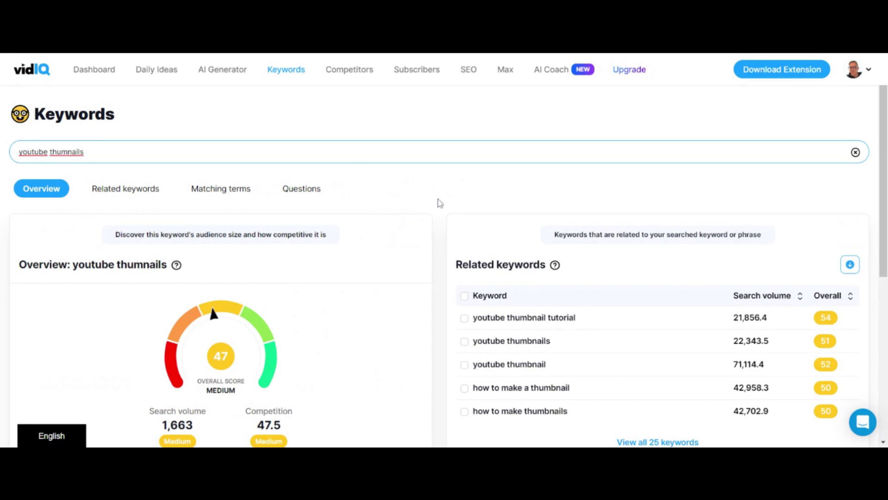
scroll(440, 201, "down", 1)
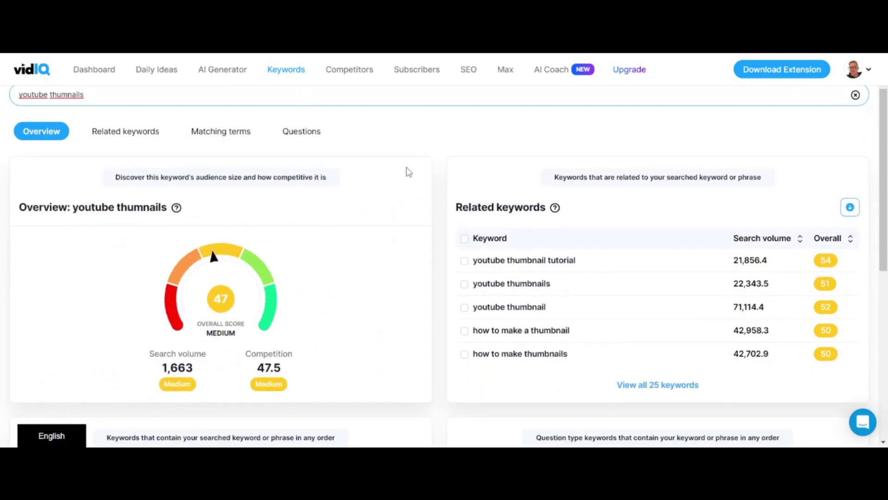
scroll(417, 181, "down", 1)
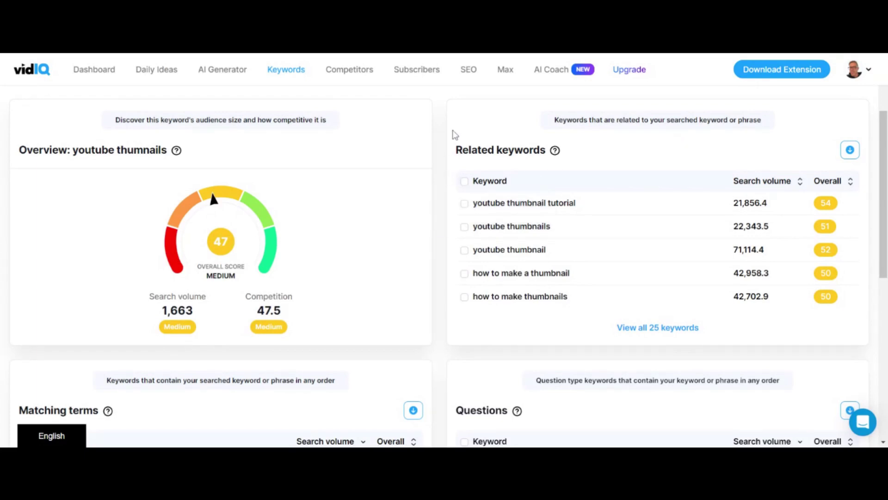
scroll(651, 285, "down", 1)
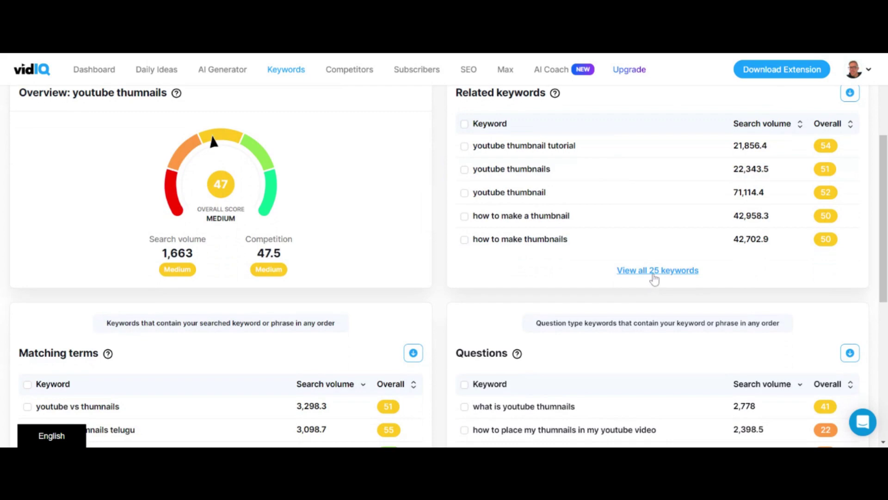
left_click(654, 277)
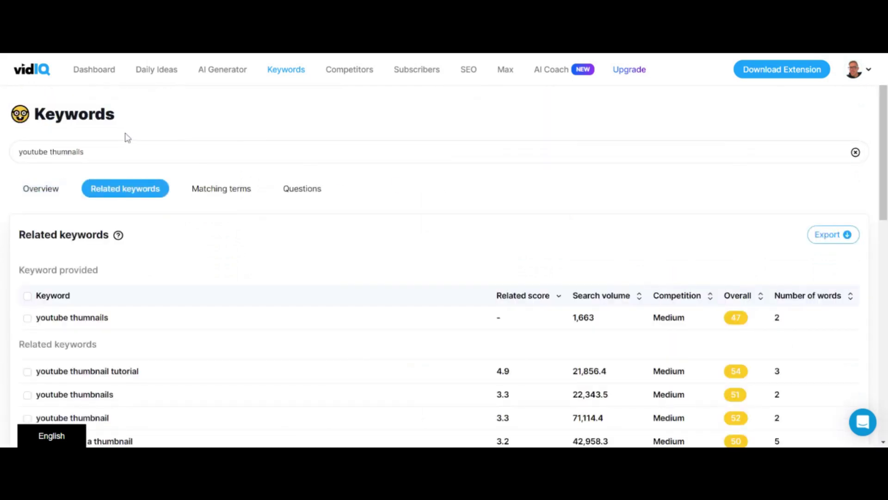
scroll(128, 138, "down", 4)
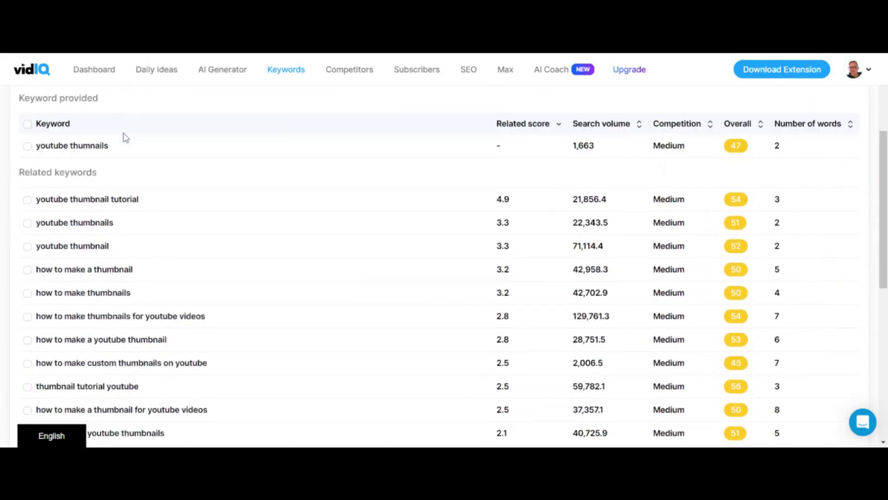
scroll(121, 139, "down", 1)
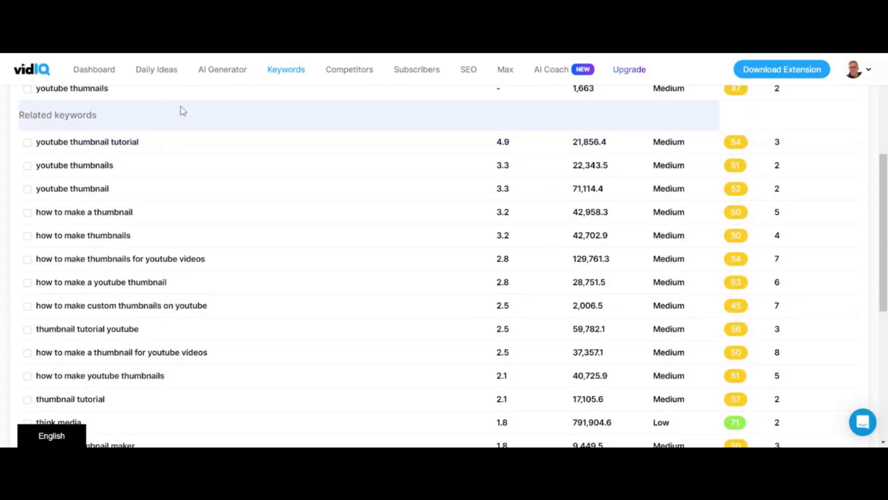
scroll(233, 137, "up", 1)
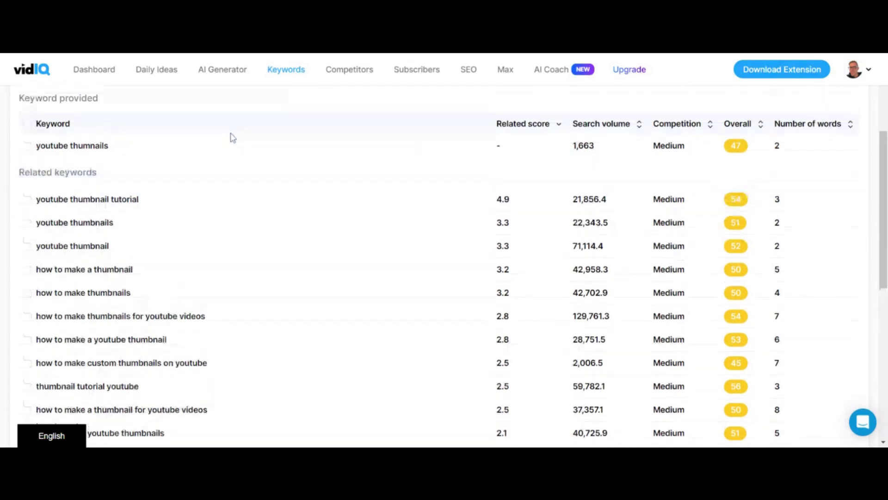
left_click(621, 125)
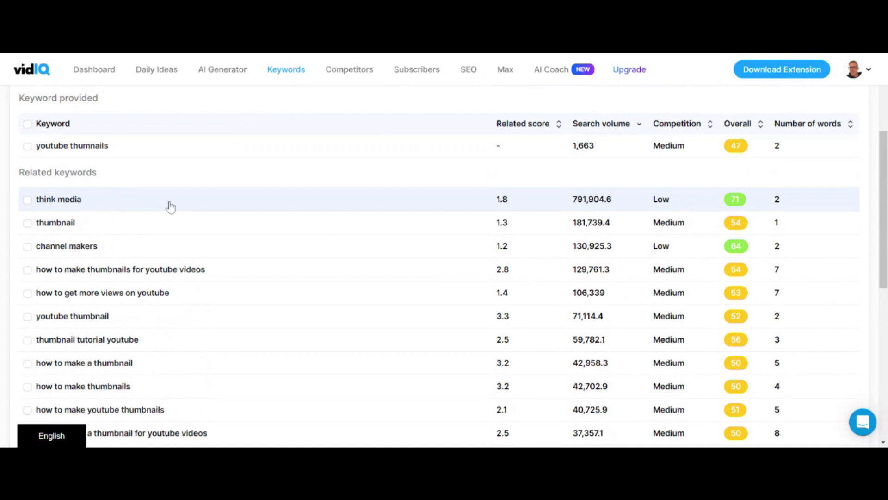
scroll(170, 206, "down", 1)
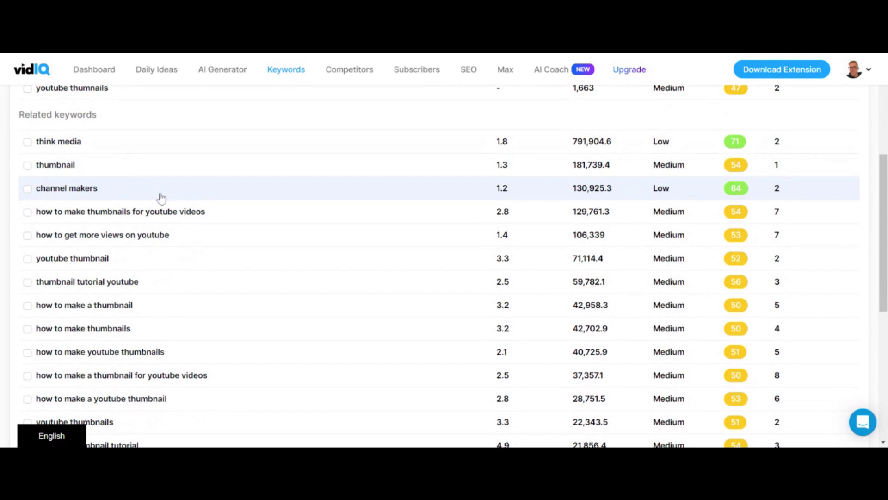
scroll(161, 198, "down", 1)
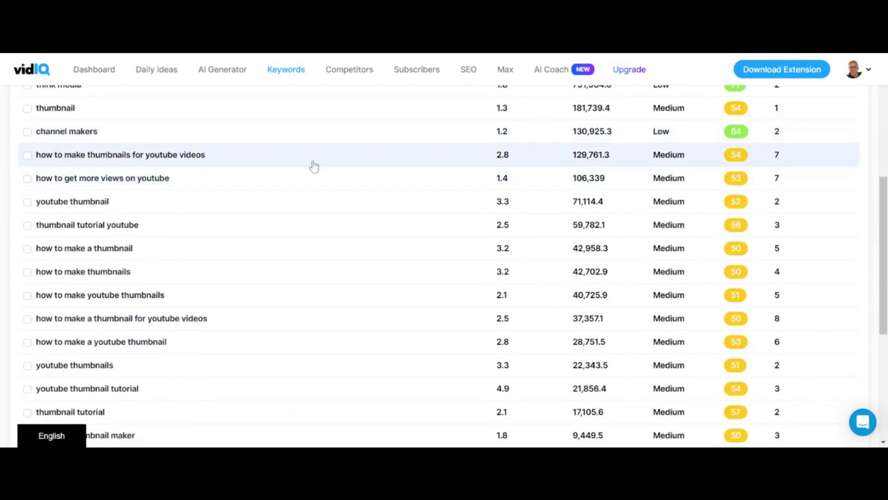
scroll(742, 143, "up", 2)
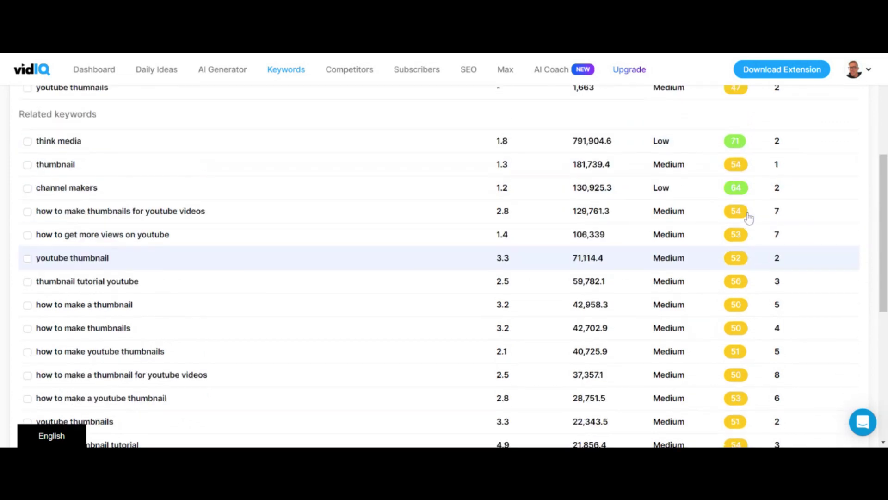
scroll(740, 204, "down", 1)
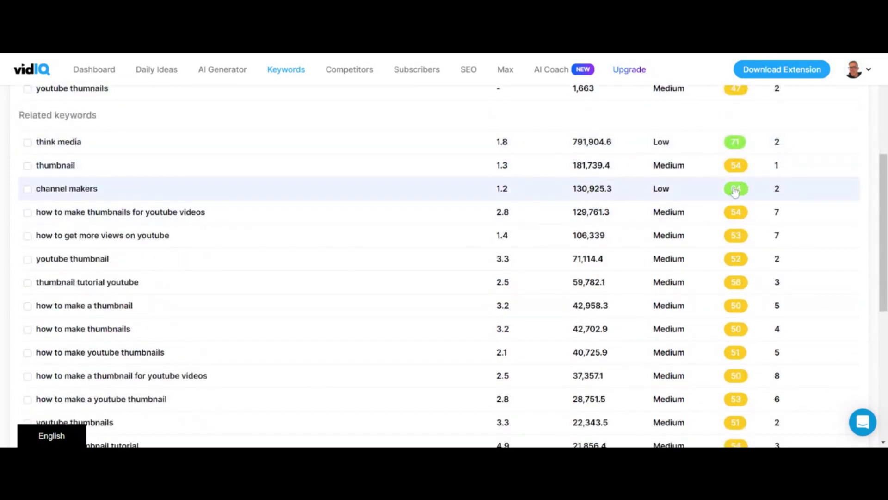
scroll(738, 176, "up", 2)
scroll(738, 203, "down", 2)
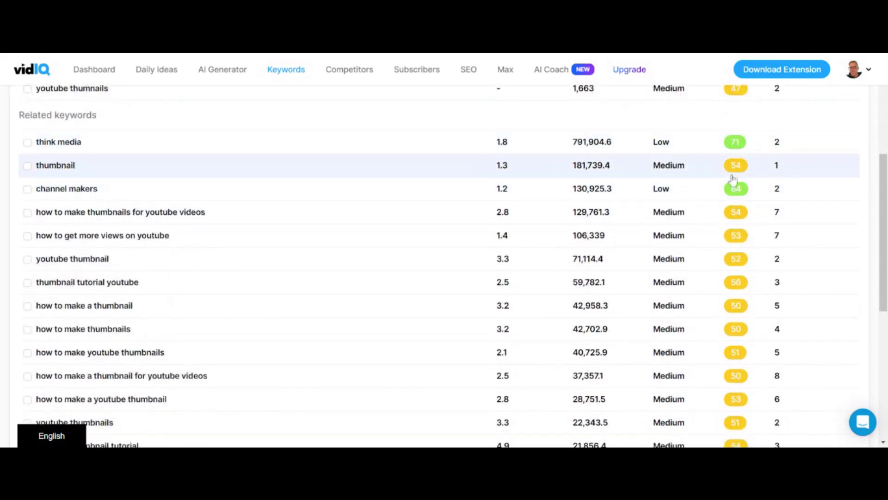
scroll(745, 166, "down", 3)
scroll(744, 169, "down", 3)
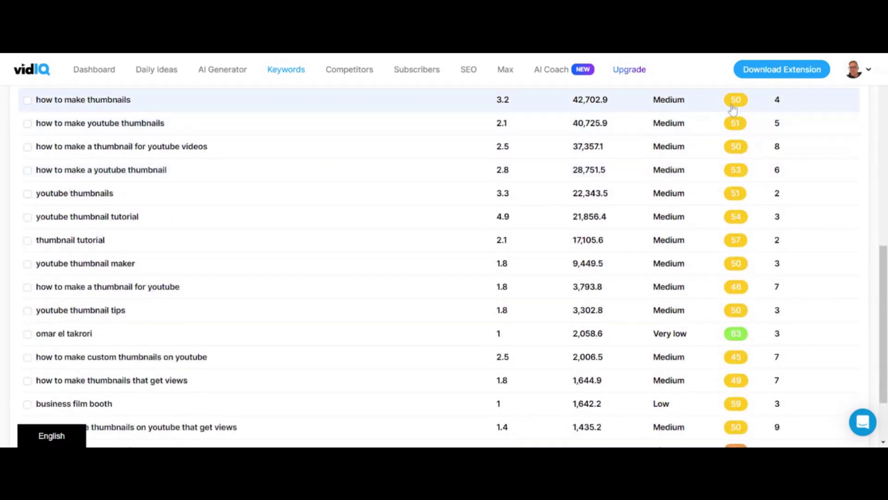
scroll(742, 337, "down", 2)
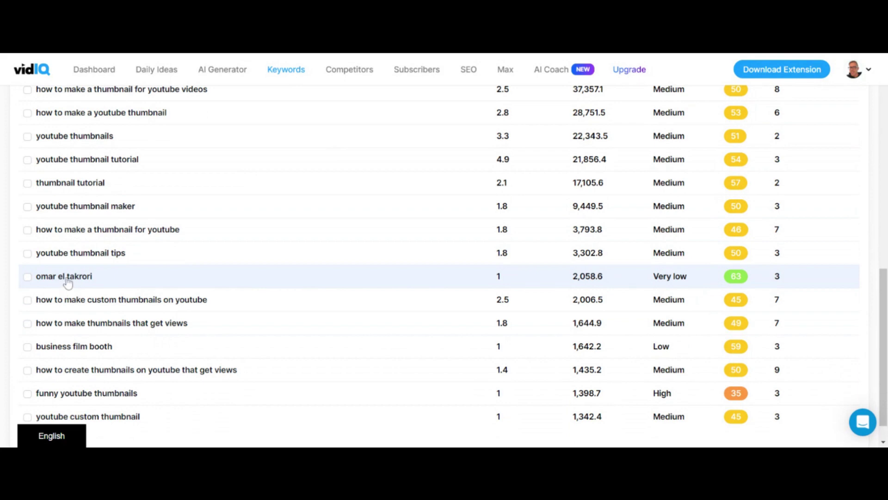
scroll(65, 282, "down", 1)
scroll(81, 282, "up", 15)
Replace the keyword search with 'ads on youtube' and run it.
left_click(106, 119)
key("ctrl+a")
key("BackSpace")
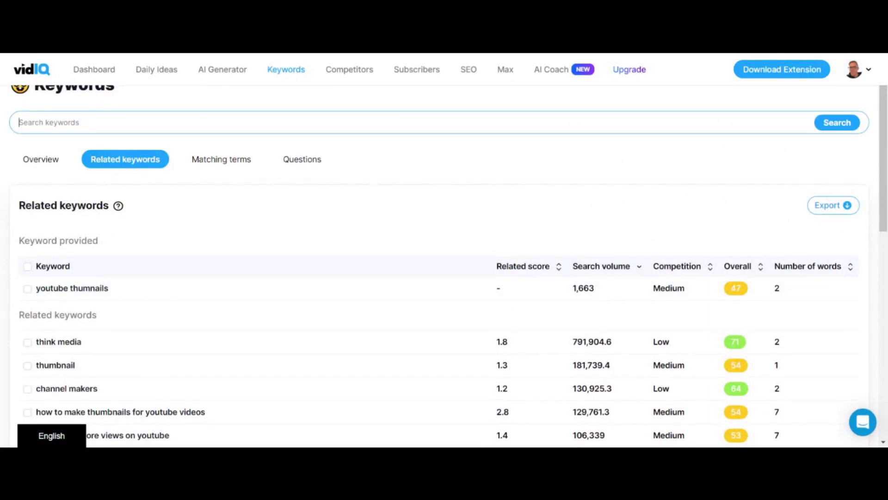
type("ads on youtube")
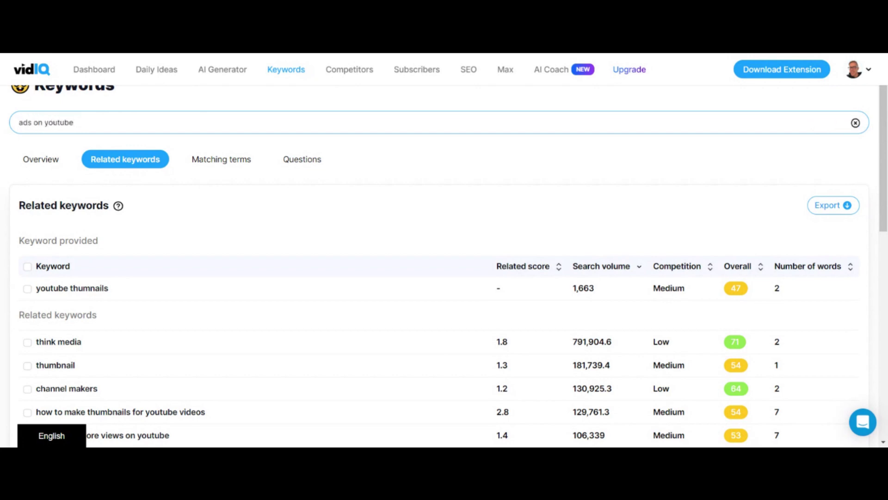
key("Return")
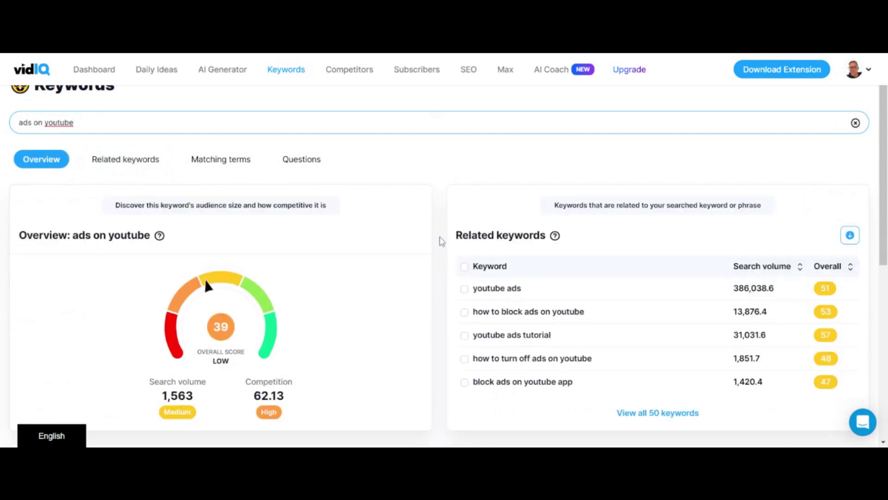
Browse the full related keywords table for 'ads on youtube', led by 'youtube ads'.
left_click(655, 417)
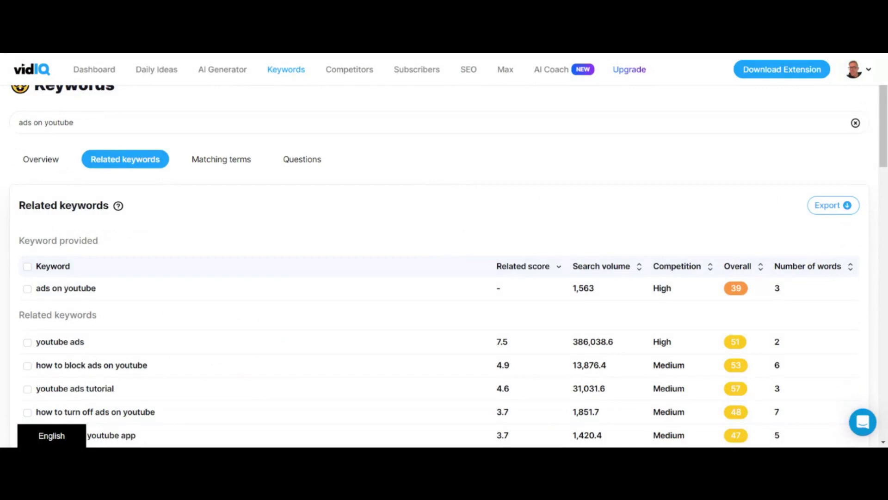
scroll(591, 221, "down", 1)
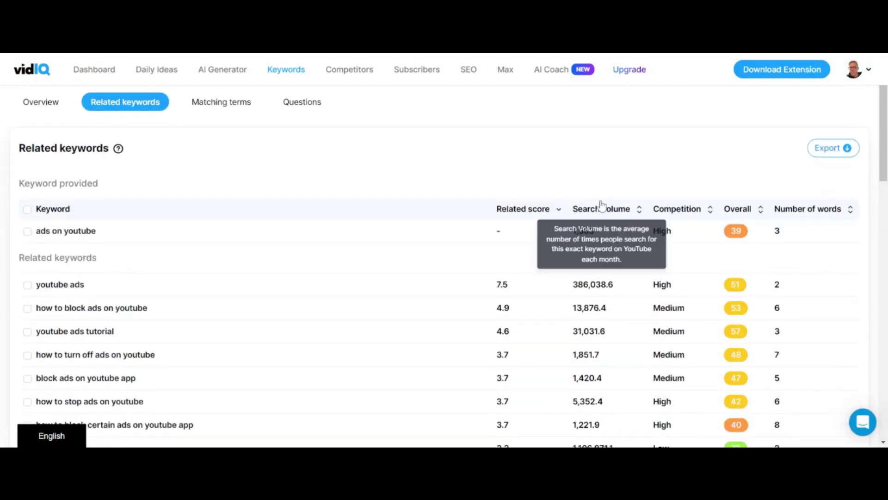
scroll(561, 140, "down", 3)
scroll(134, 108, "down", 1)
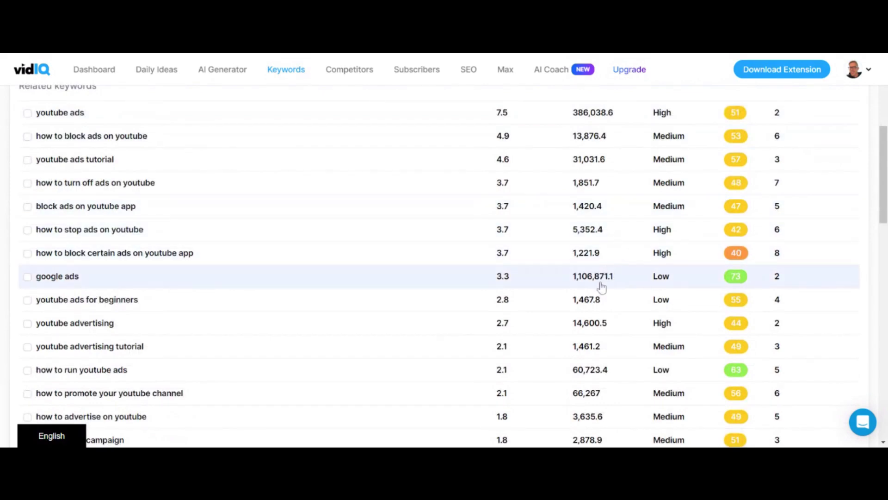
scroll(736, 296, "down", 1)
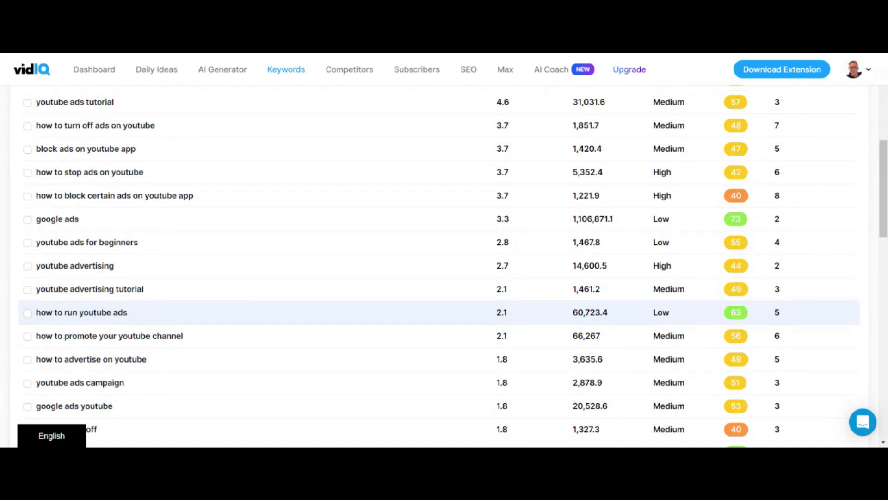
scroll(99, 313, "down", 3)
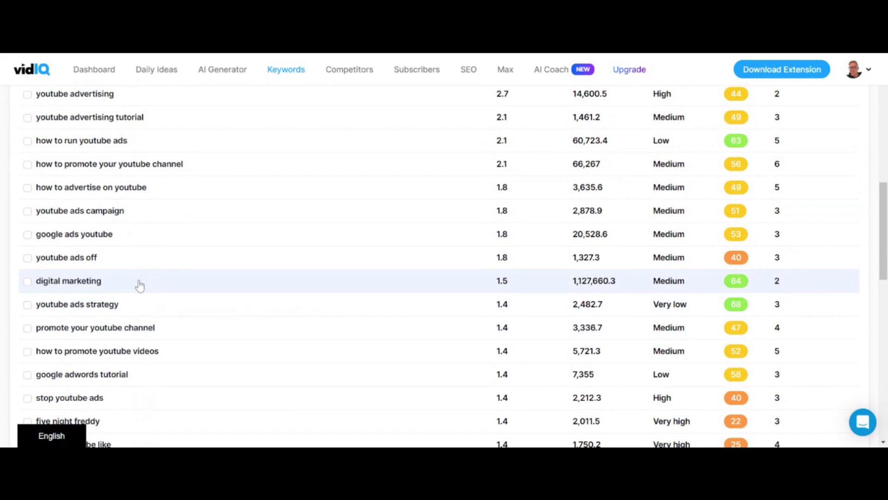
scroll(140, 285, "down", 1)
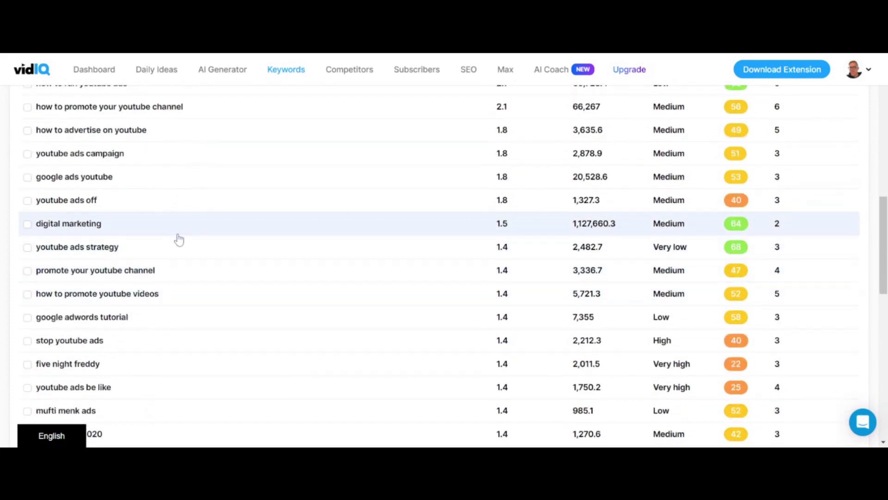
scroll(180, 239, "down", 2)
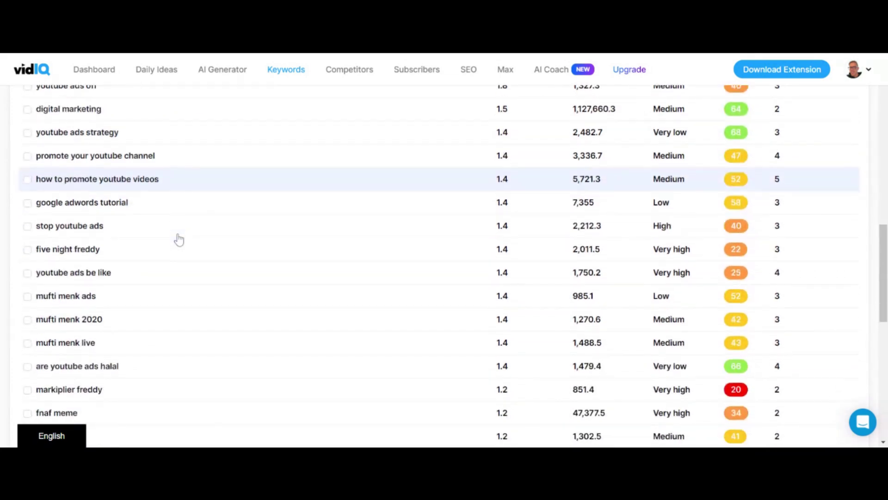
scroll(184, 362, "down", 4)
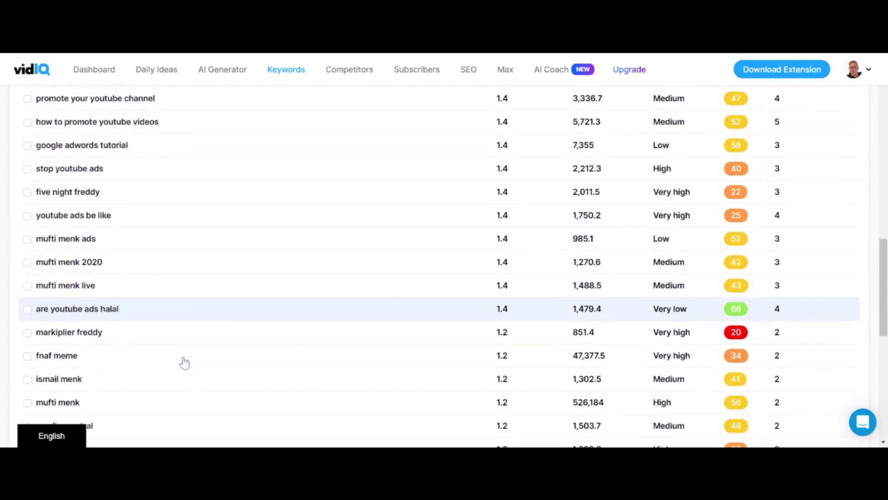
scroll(184, 363, "down", 4)
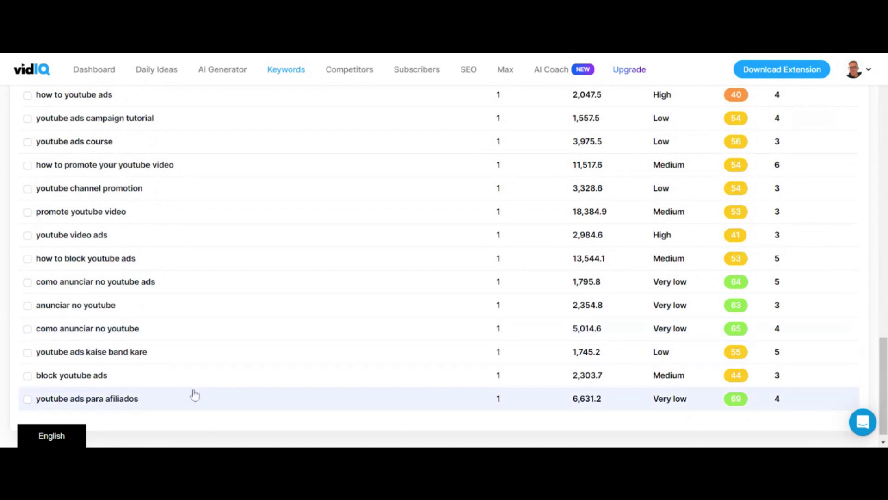
scroll(192, 399, "up", 20)
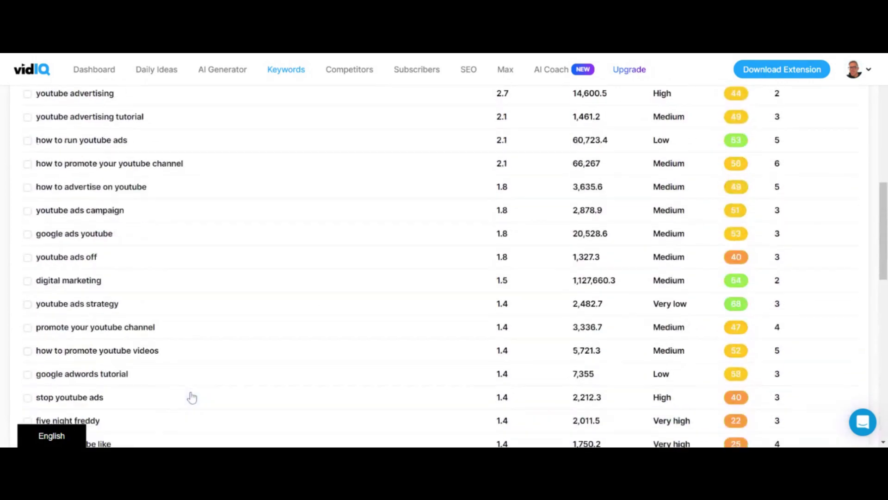
scroll(192, 396, "up", 2)
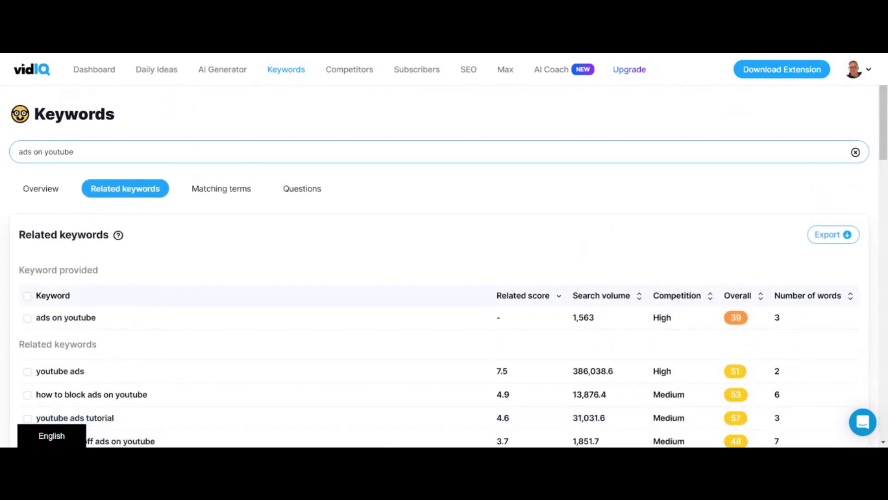
Replace the search with 'ghost marketing' (overall 58) and expand all 9 related keywords.
triple_click(46, 152)
key("BackSpace")
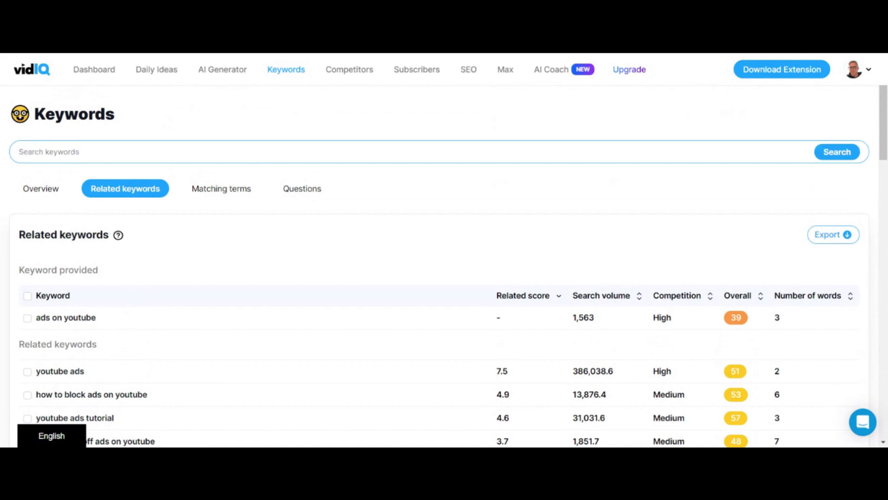
type("ghost marketing")
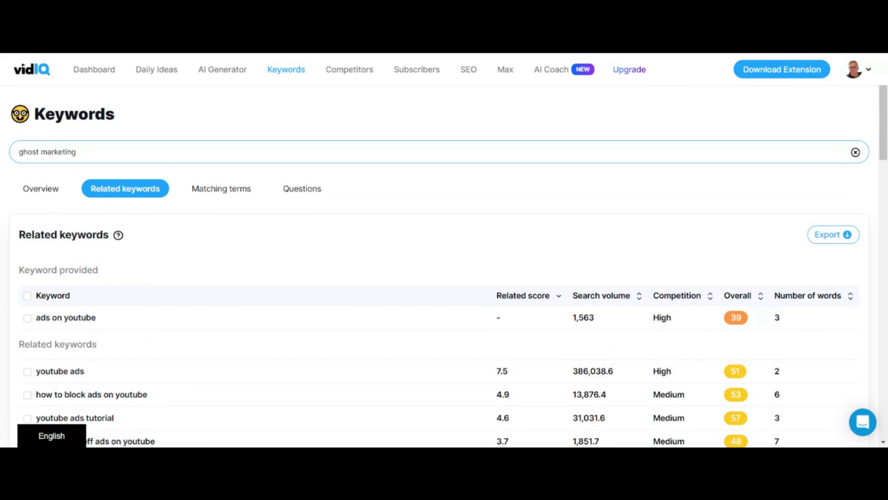
key("Return")
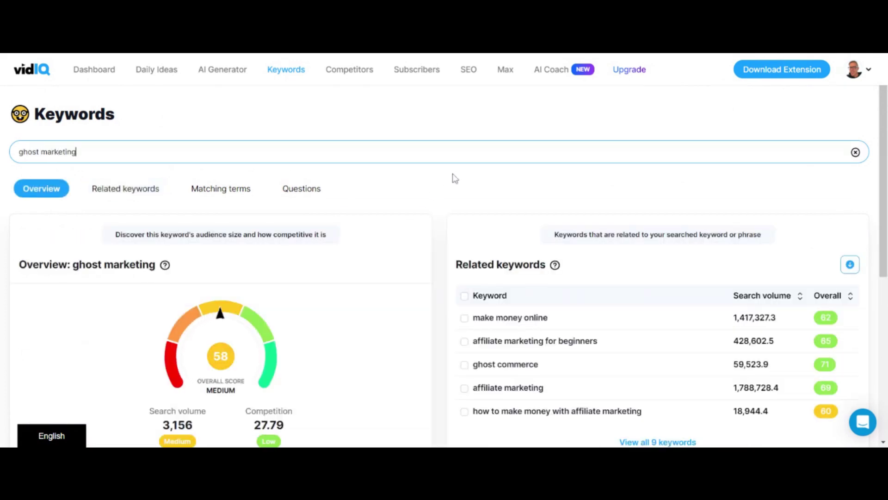
scroll(422, 198, "down", 1)
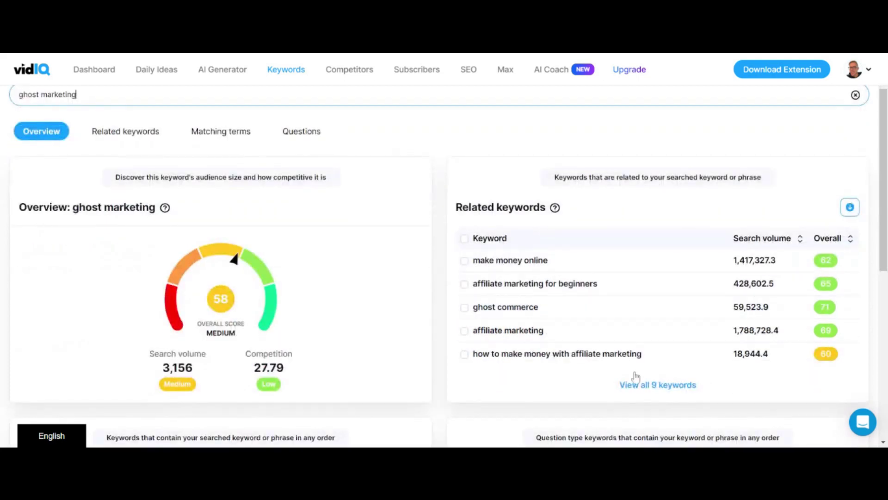
left_click(640, 387)
Scroll through the nine 'ghost marketing' related keywords, including 'ghost commerce' at overall 71.
scroll(206, 242, "down", 2)
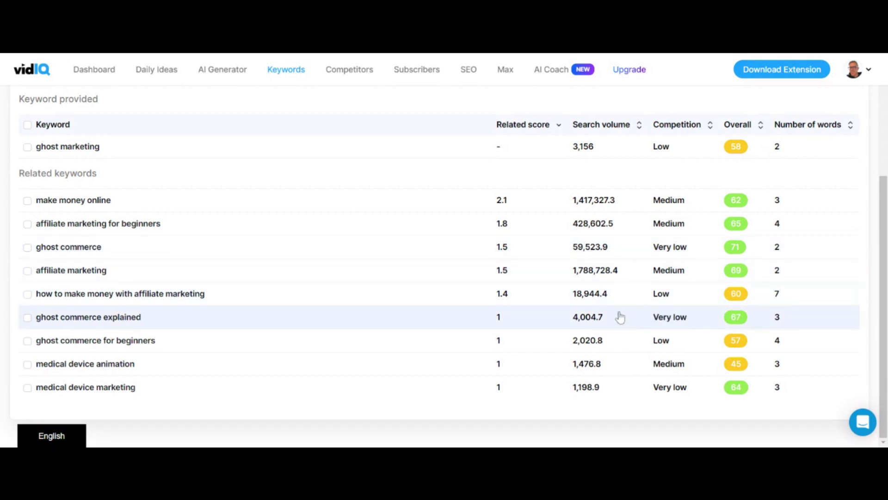
mouse_move(662, 326)
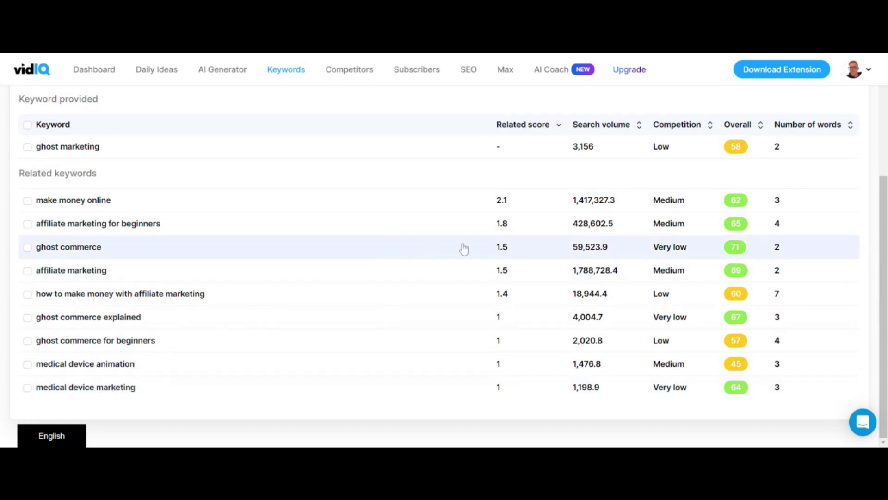
mouse_move(622, 134)
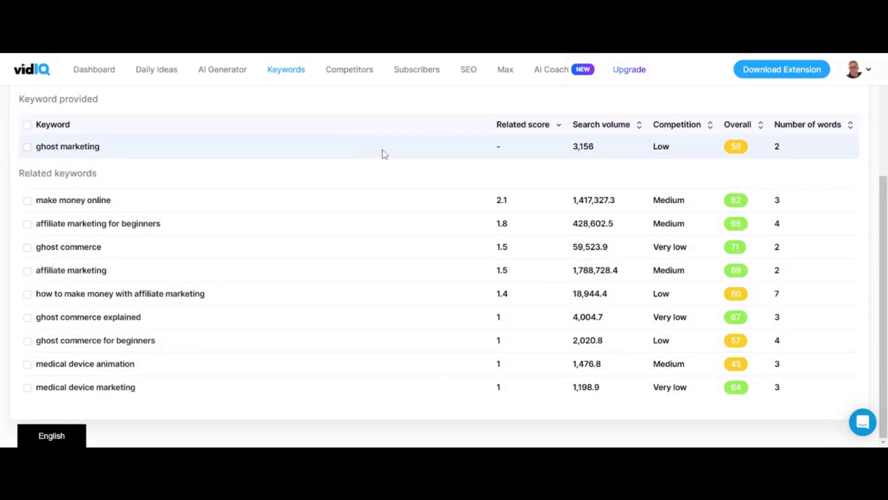
scroll(366, 212, "up", 4)
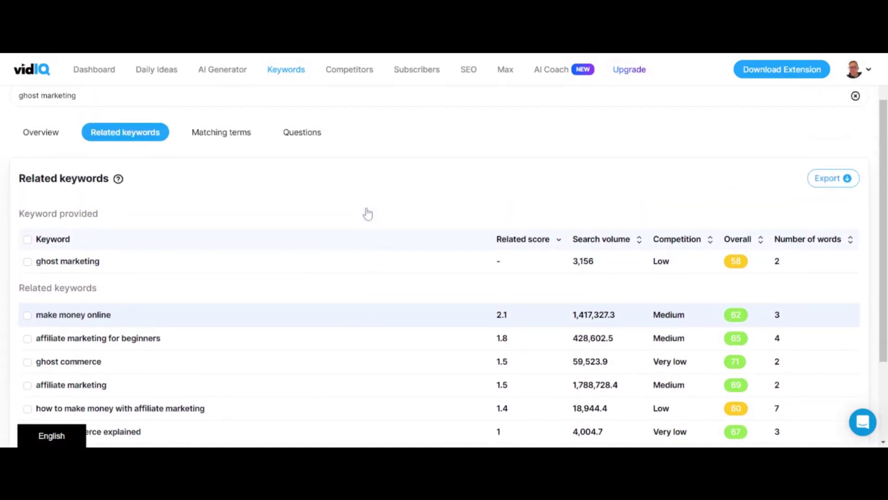
Clear the 'ghost marketing' text from the keyword search box.
left_click(151, 153)
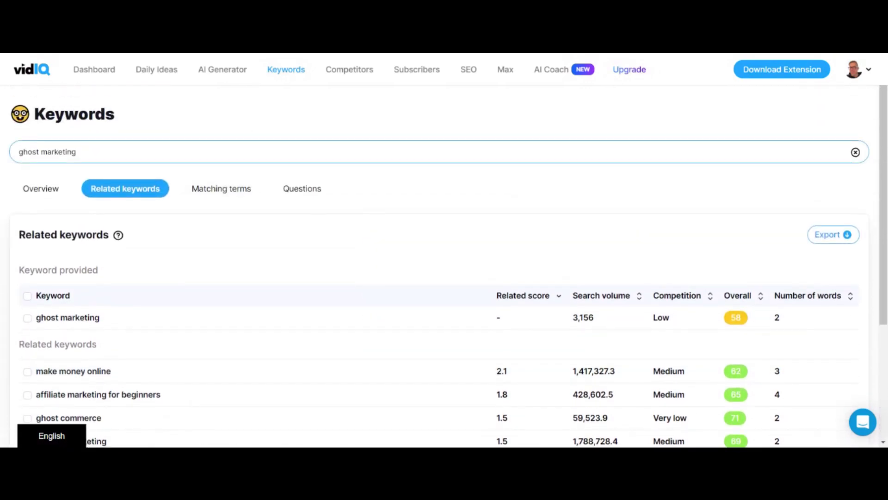
key("ctrl+shift+Left")
key("ctrl+shift+Left")
type("\\")
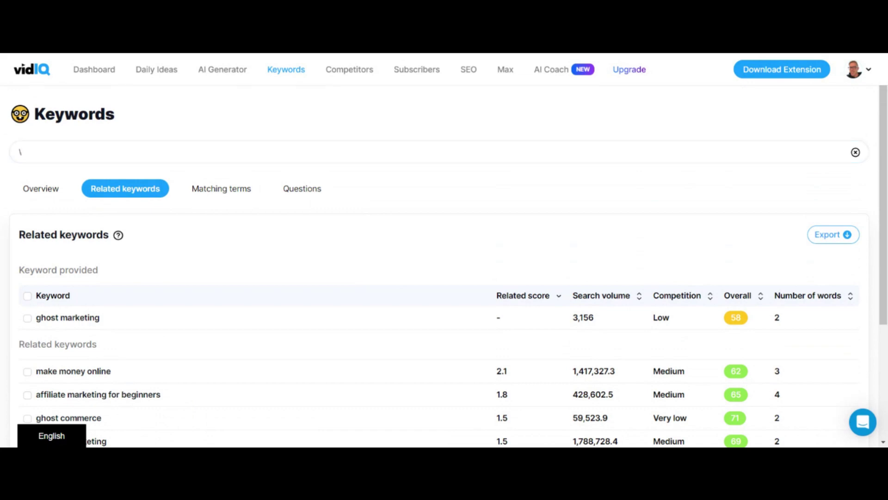
left_click(21, 152)
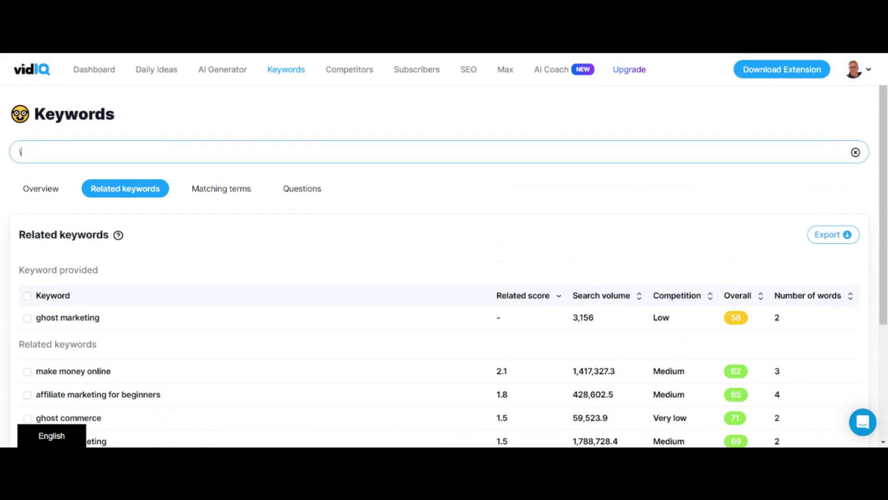
key("BackSpace")
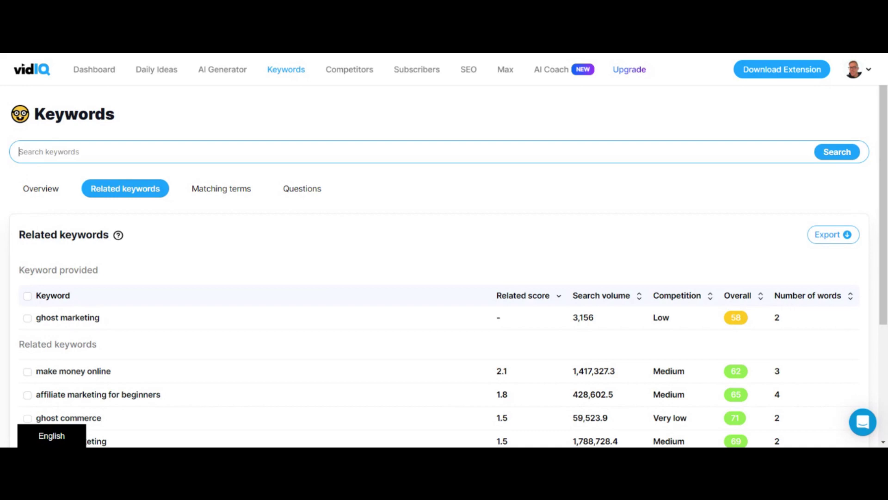
Review the ghost marketing overview and all 9 related keywords, then return to the Dashboard.
left_click(45, 188)
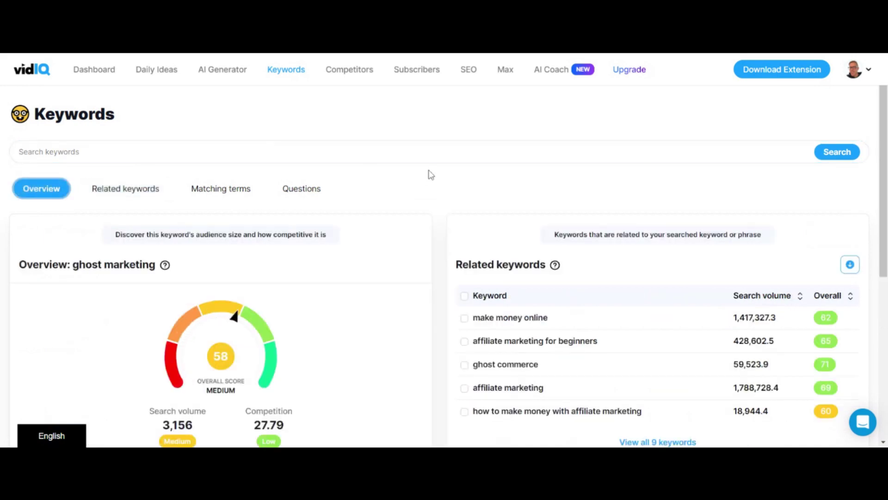
scroll(430, 173, "down", 1)
scroll(434, 174, "down", 1)
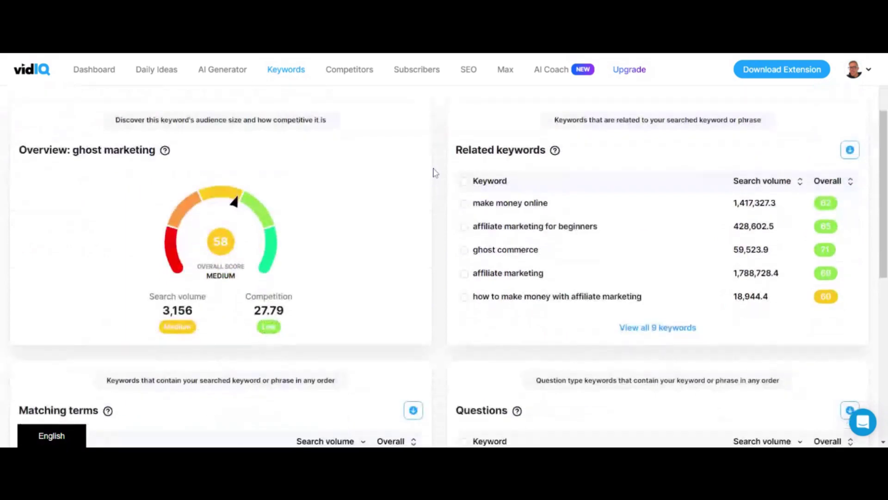
scroll(433, 172, "up", 1)
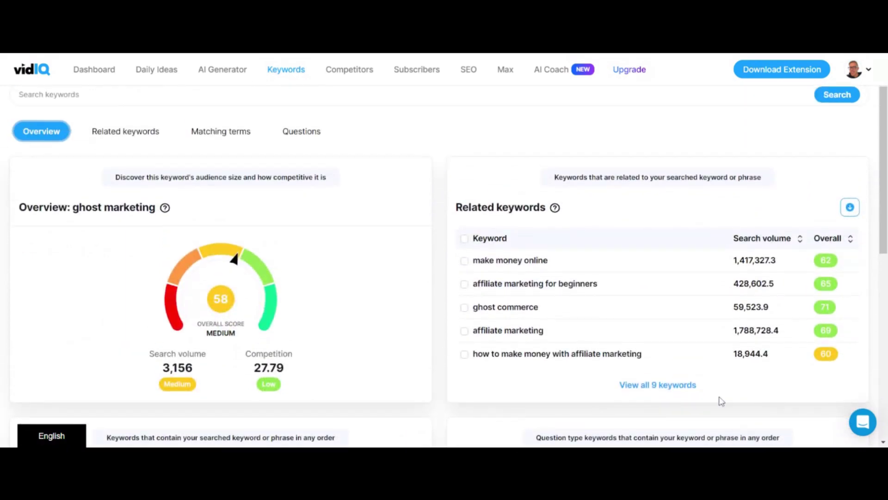
left_click(673, 386)
scroll(274, 283, "down", 2)
scroll(274, 283, "down", 1)
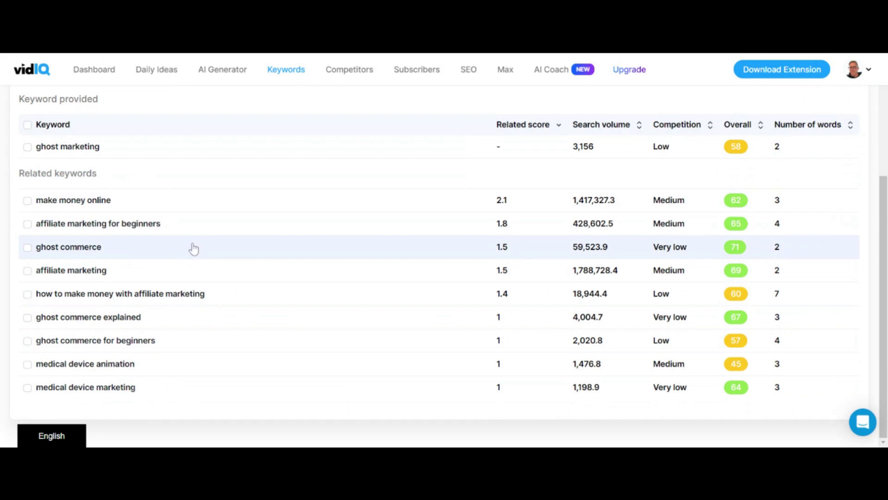
scroll(194, 249, "up", 4)
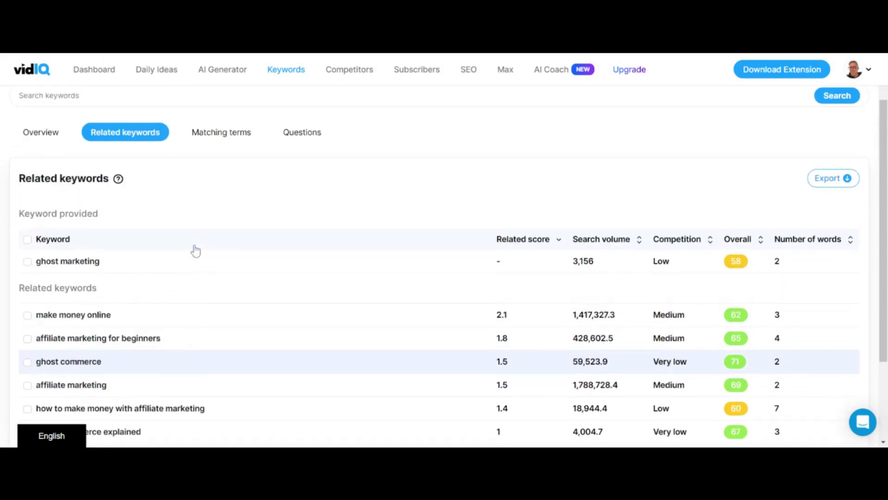
left_click(42, 70)
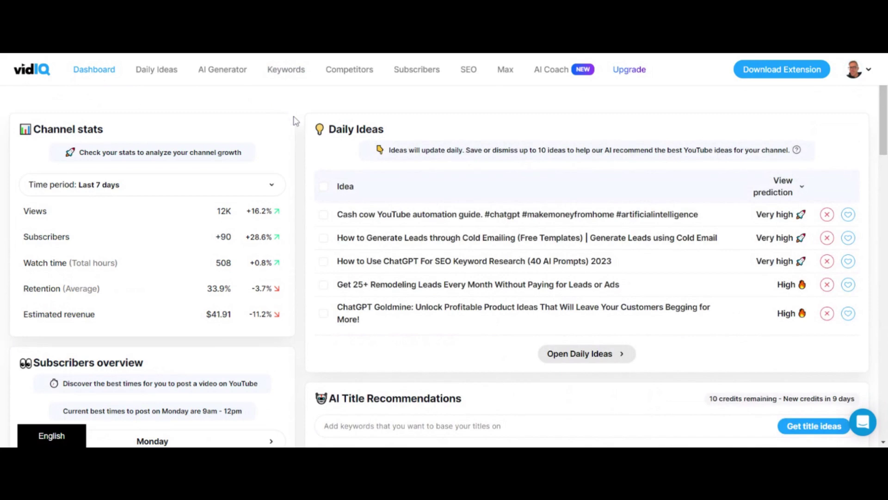
Scroll the Dashboard to Top keyword opportunities, led by 'make money online'.
scroll(296, 122, "down", 2)
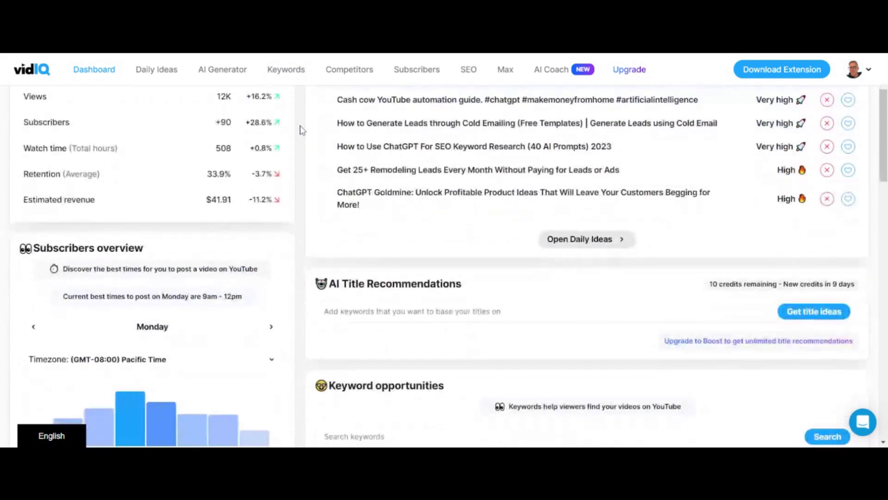
scroll(301, 130, "down", 2)
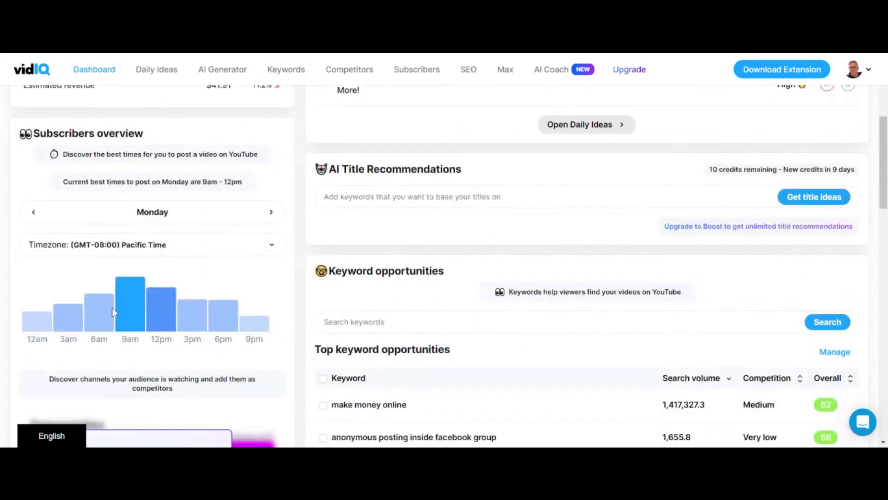
scroll(148, 305, "up", 2)
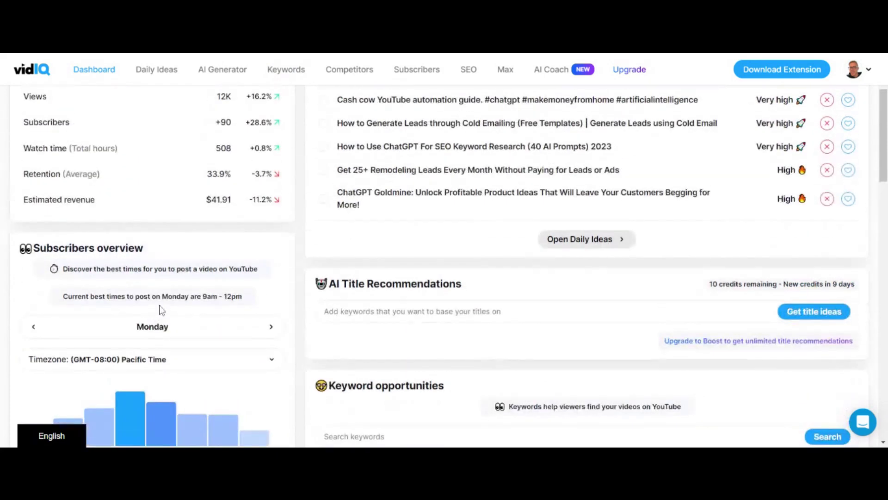
scroll(444, 266, "down", 5)
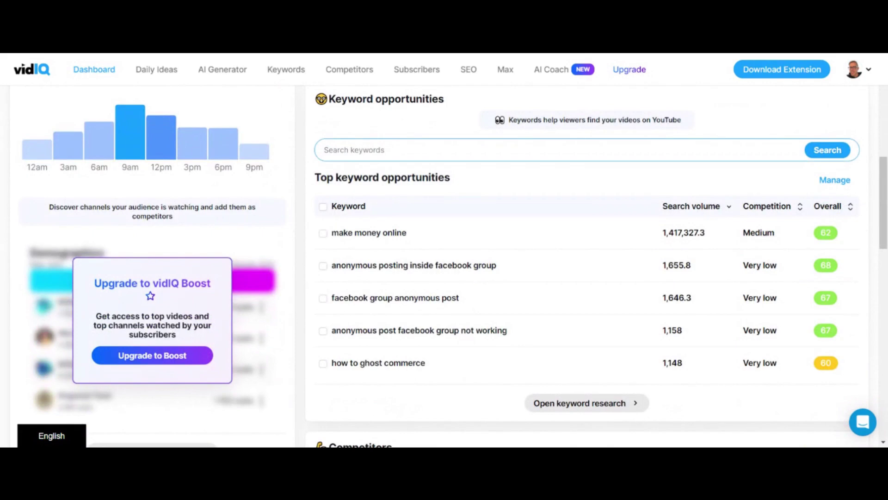
scroll(412, 155, "down", 1)
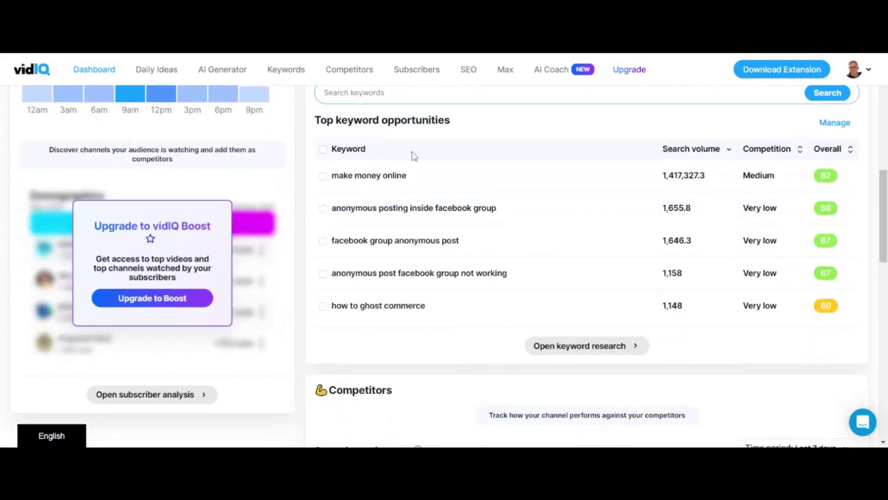
Open keyword research and list all the channel's top search terms, led by 'ghost commerce'.
left_click(588, 346)
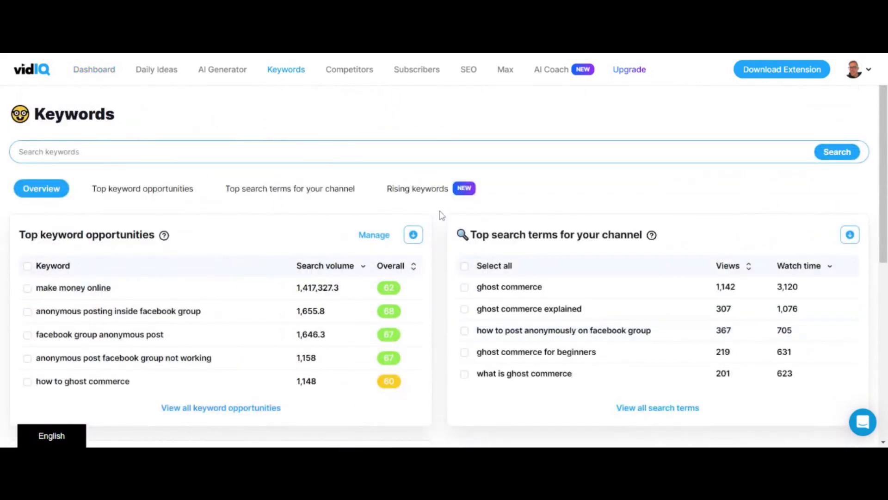
scroll(444, 216, "down", 3)
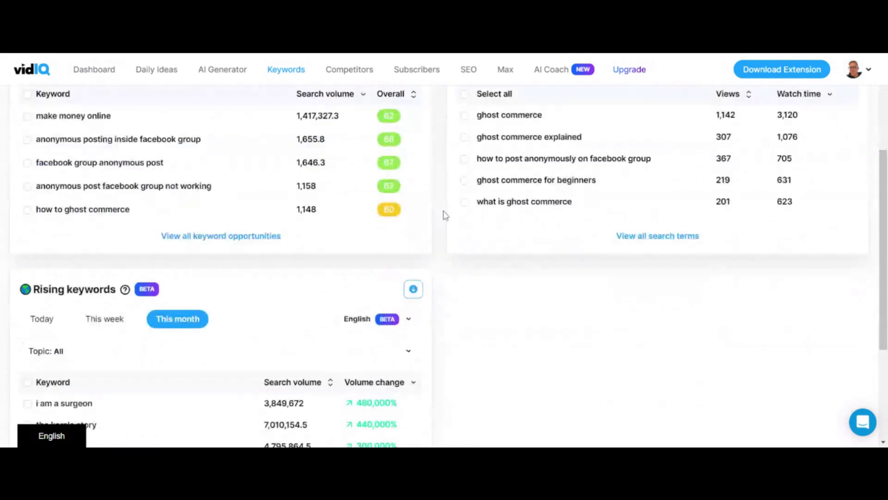
scroll(443, 215, "up", 2)
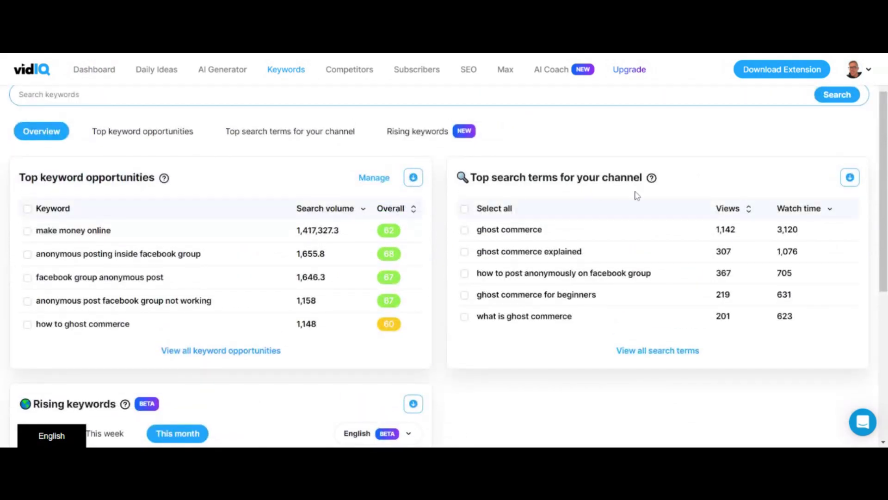
left_click(667, 354)
scroll(179, 180, "down", 2)
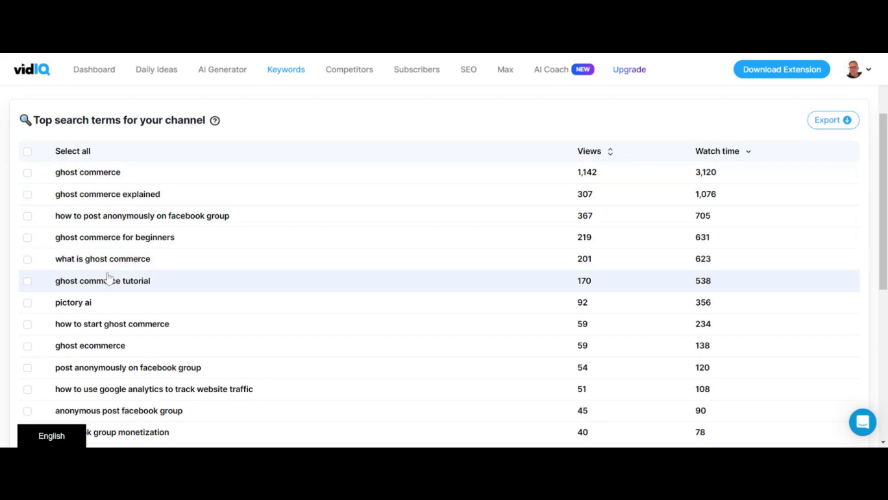
scroll(111, 275, "down", 1)
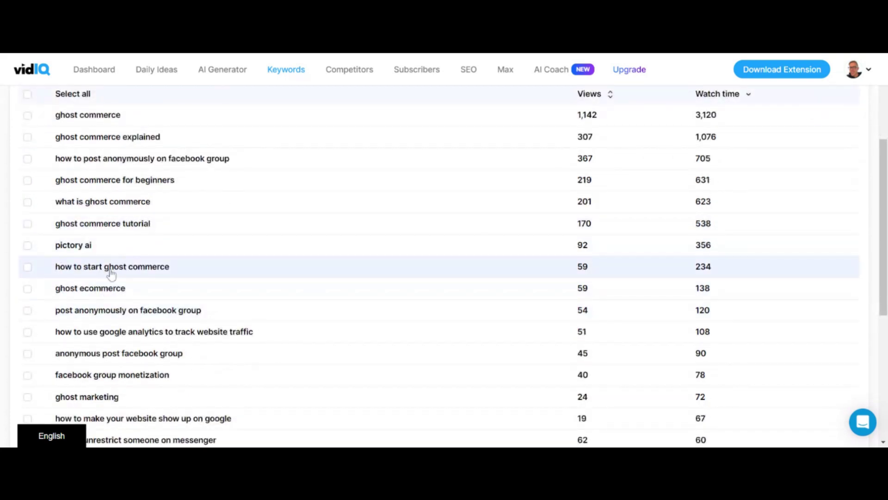
scroll(112, 275, "down", 1)
scroll(111, 274, "up", 3)
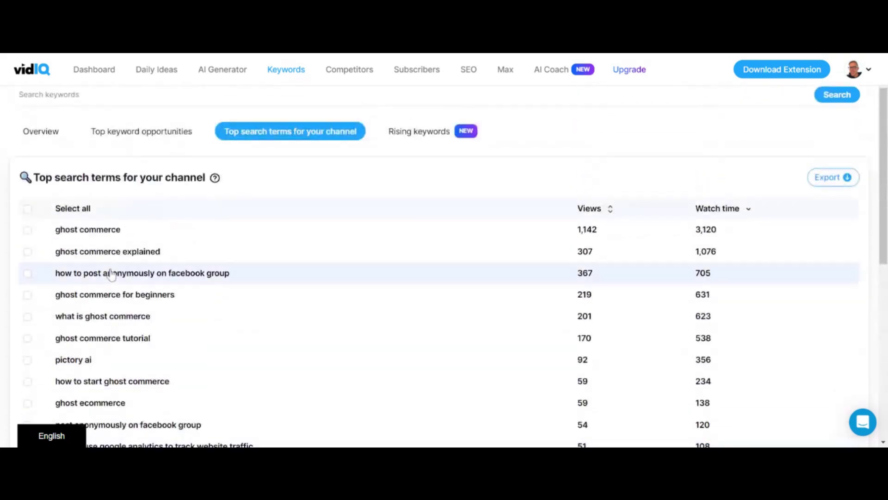
scroll(112, 274, "down", 5)
scroll(112, 273, "up", 2)
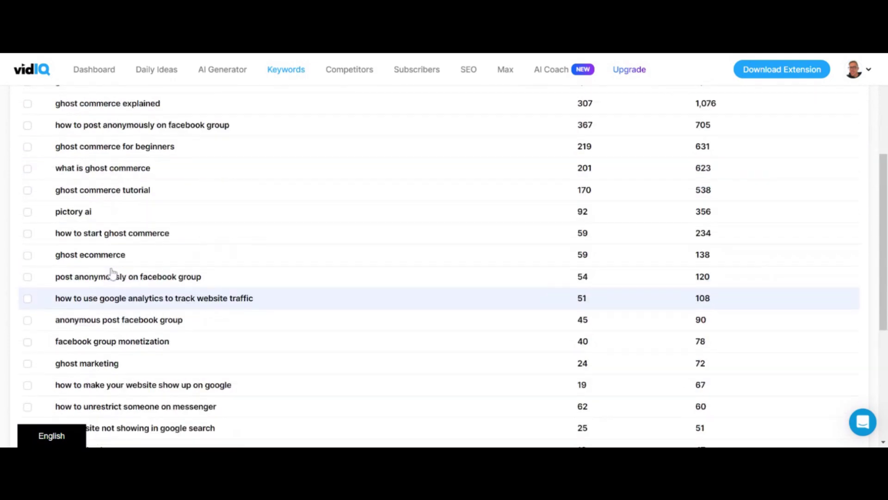
scroll(113, 273, "up", 4)
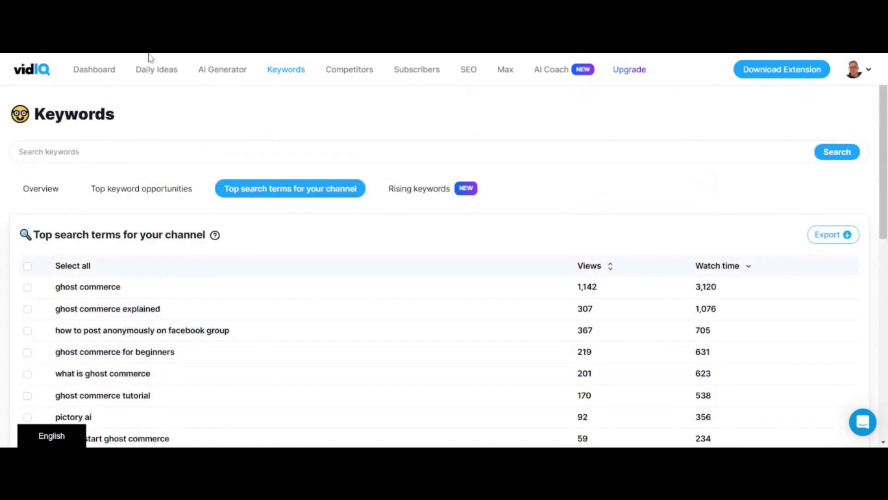